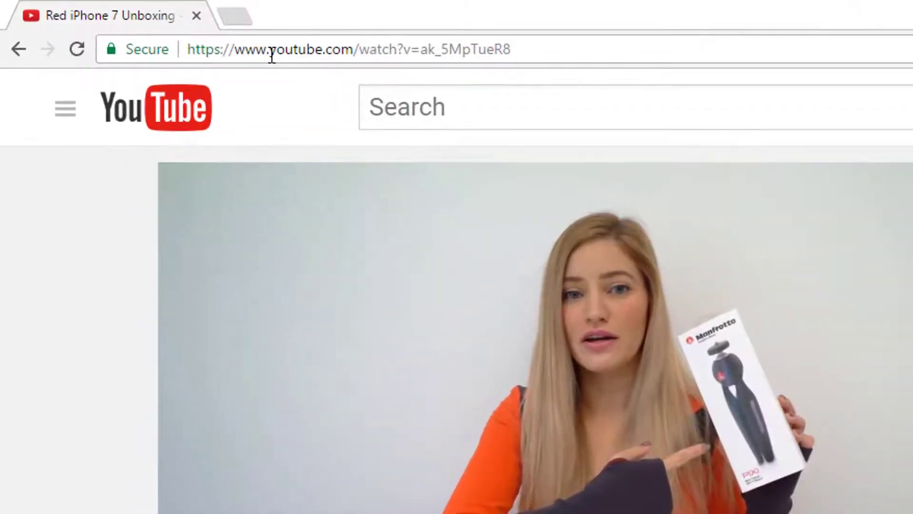
Add 'ss' before 'youtube' in the video address and load the ssyoutube.com download page
click(270, 50)
text(ss)
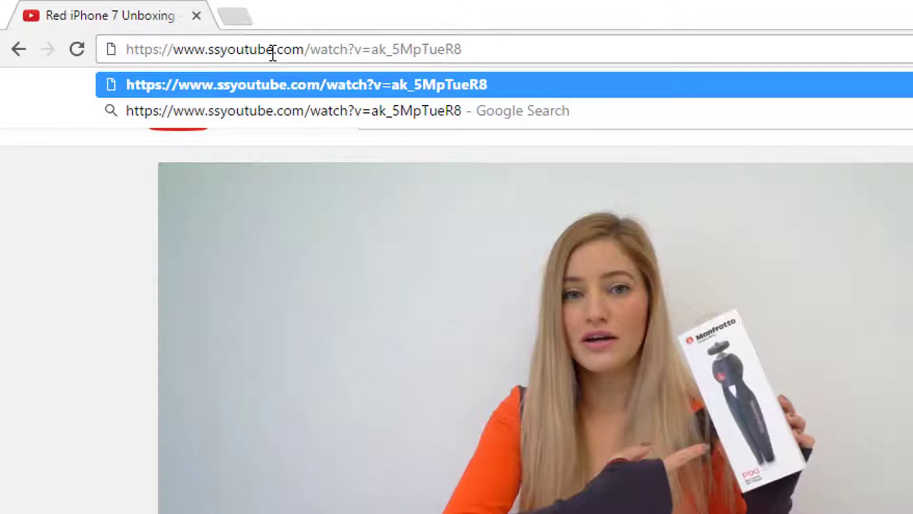
key(Return)
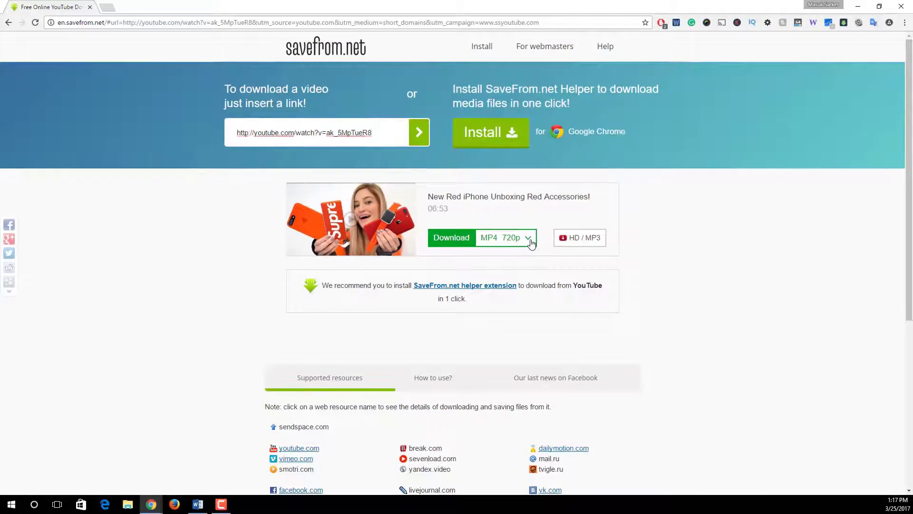
Download the iPhone video as MP4 720p from SaveFrom.net and dismiss the thank-you popup
click(531, 243)
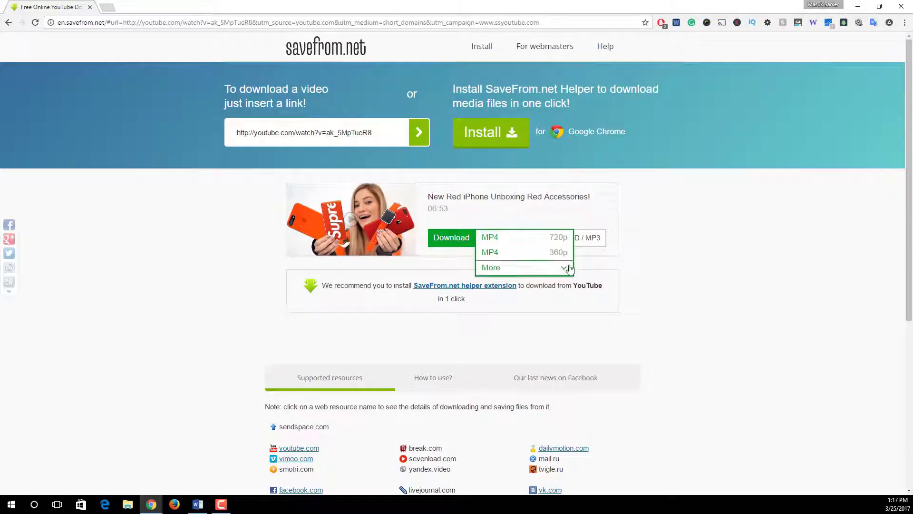
click(565, 267)
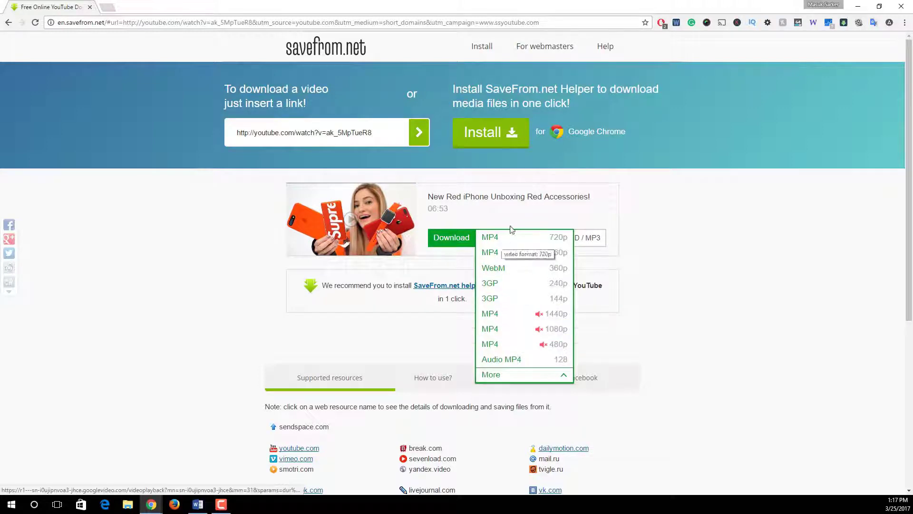
click(513, 236)
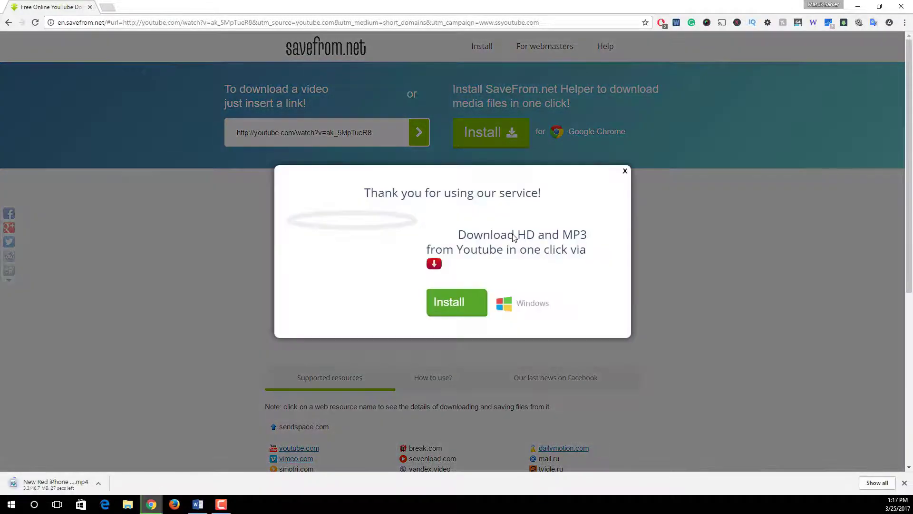
click(624, 171)
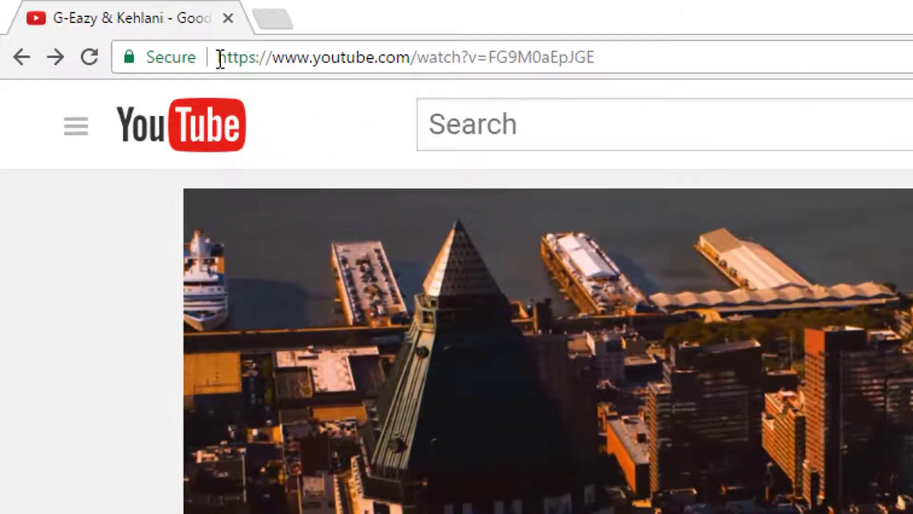
drag(220, 59, 378, 59)
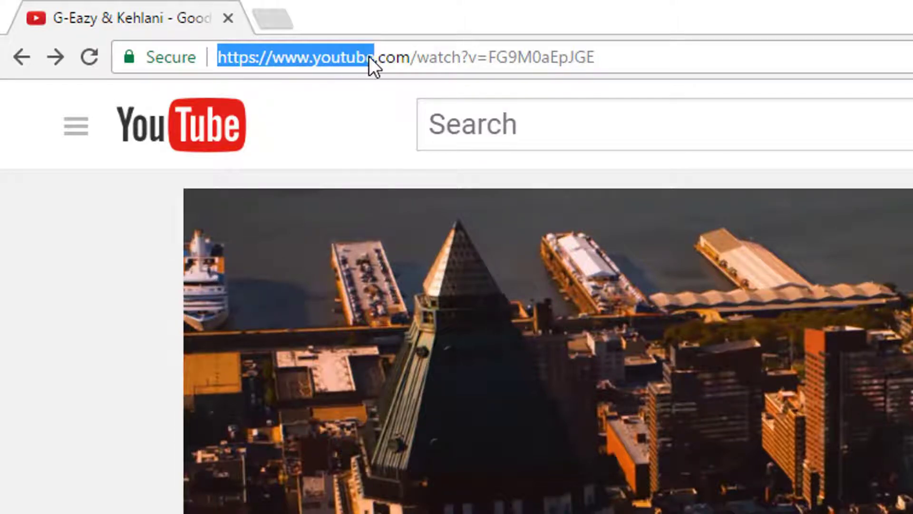
key(BackSpace)
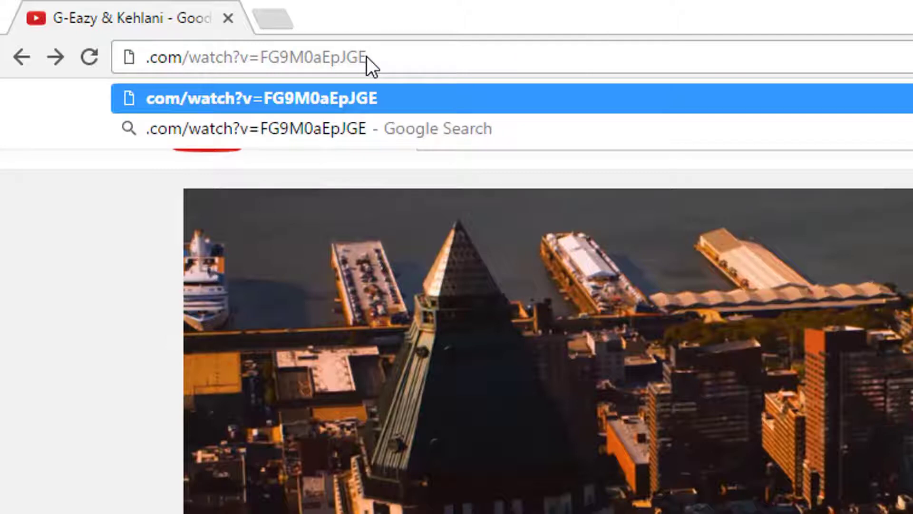
text(listentoyoutube)
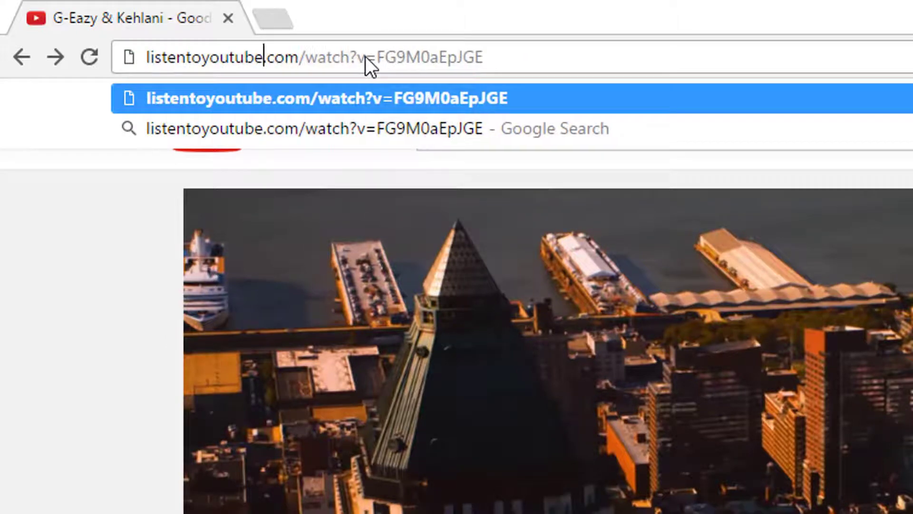
key(Return)
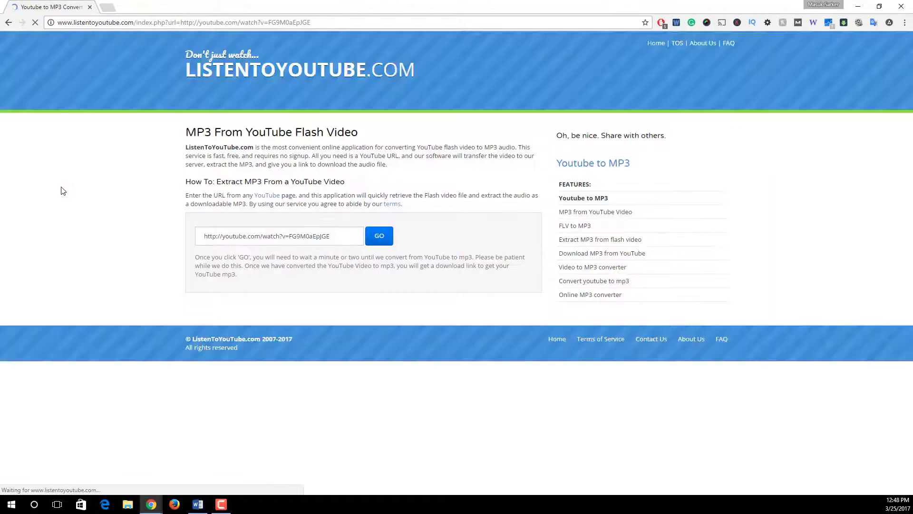
Convert the Good Life video with GO, get the download link, and download the MP3
click(379, 240)
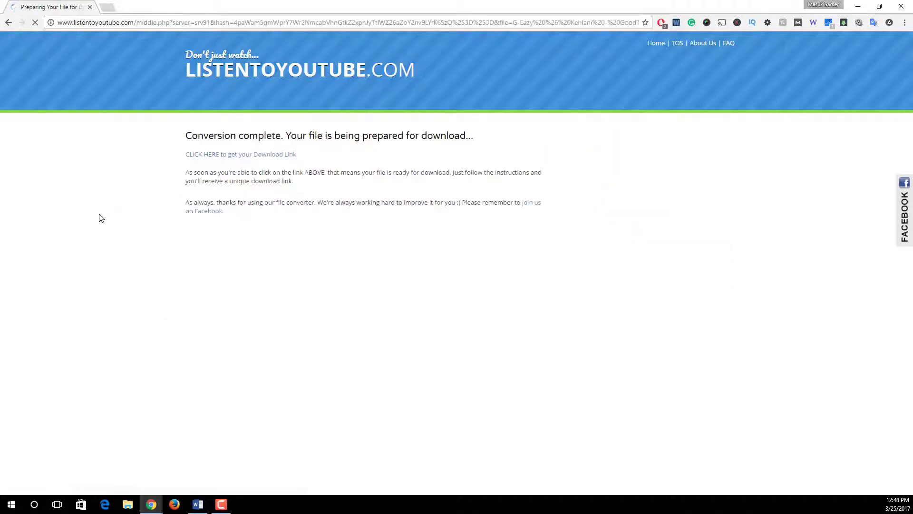
click(196, 157)
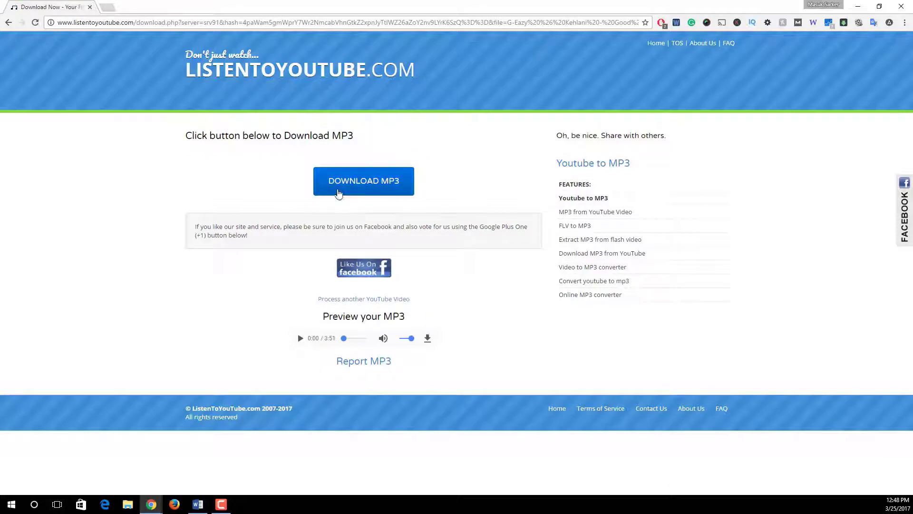
click(338, 193)
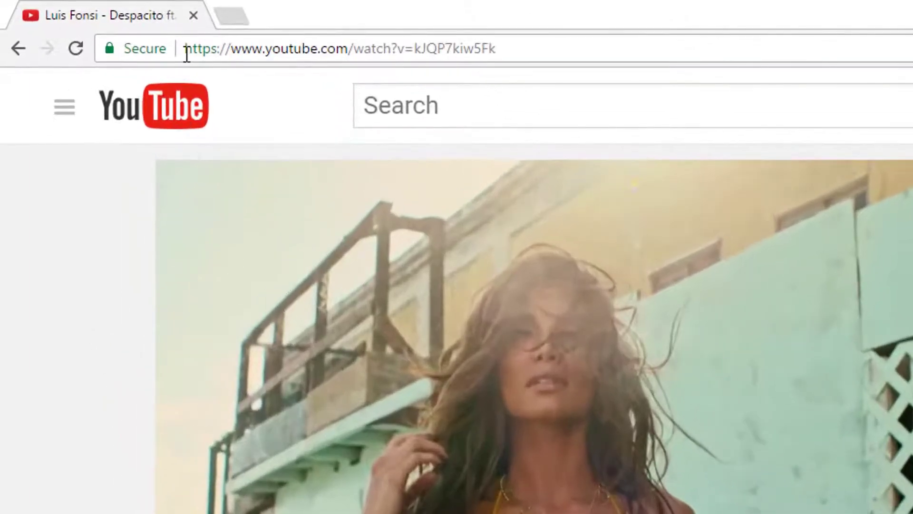
Insert 'repeat' after 'youtube' in the Despacito address to make it listenonrepeat.com
drag(181, 48, 318, 48)
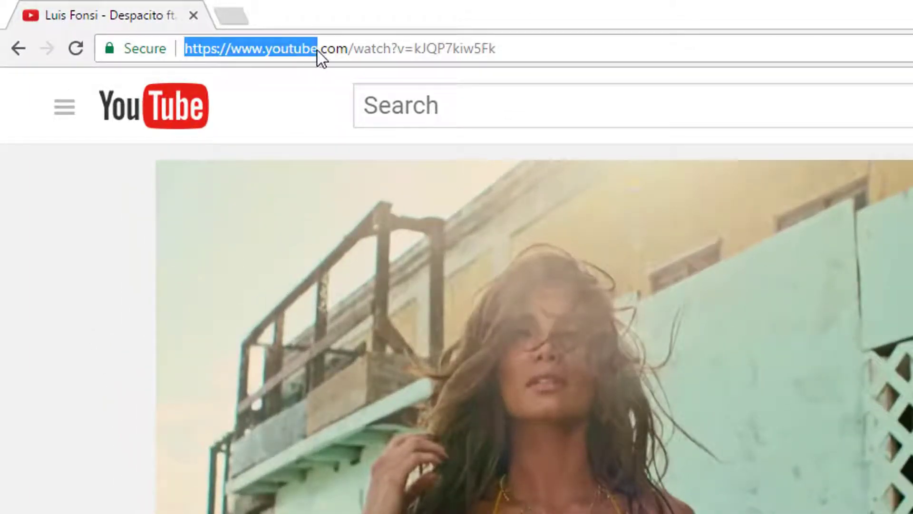
click(318, 50)
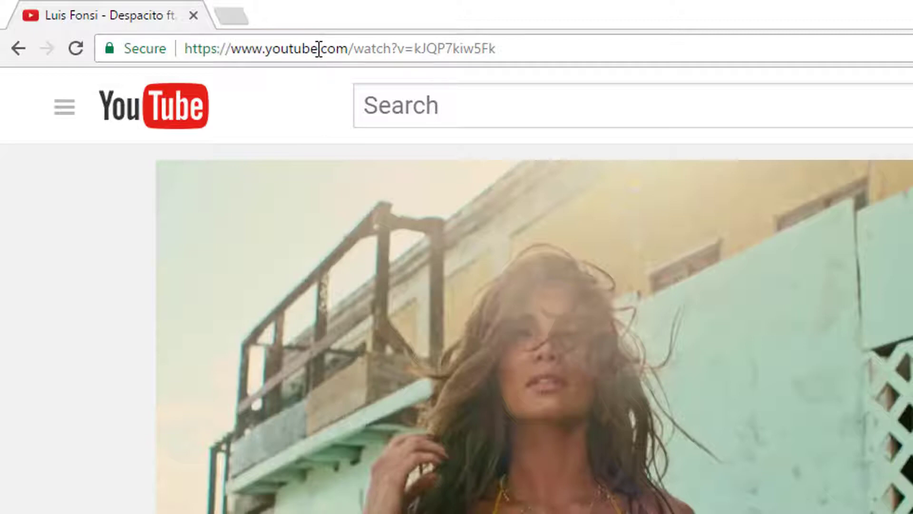
text(repeat)
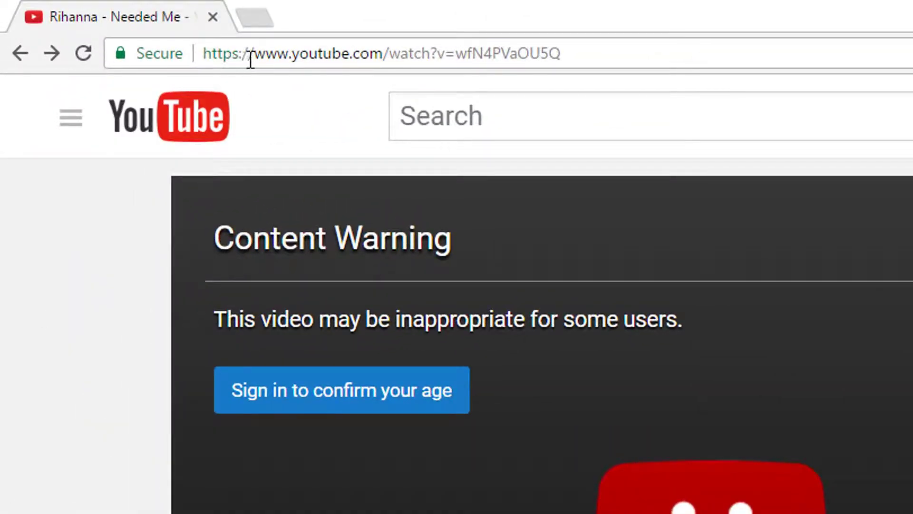
Add 'nsfw' before 'youtube' in the Needed Me address and load nsfwyoutube.com
click(297, 65)
text(nsfw)
key(Return)
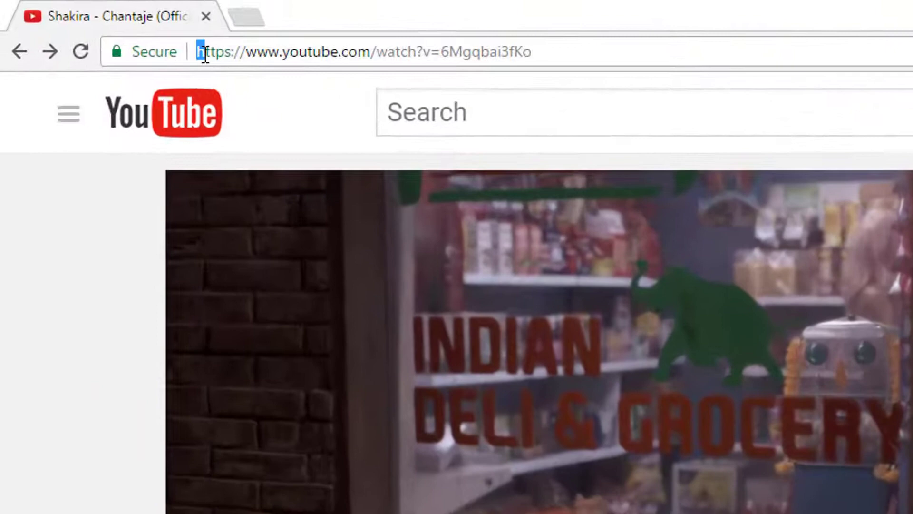
Add 'gif' before 'youtube' in the Chantaje address and load gifyoutube.com
drag(86, 22, 93, 23)
drag(213, 53, 275, 50)
click(283, 51)
text(gif)
key(Return)
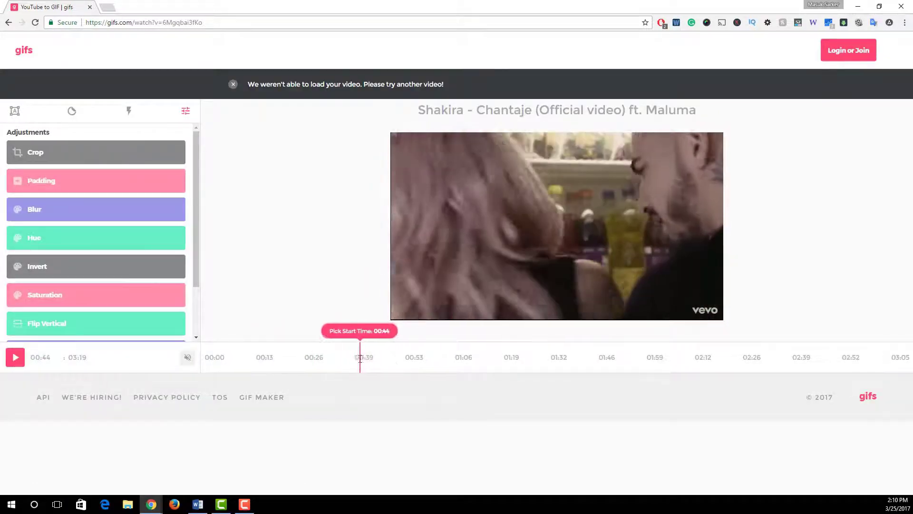
Set the timeline selection to 00:43.43–00:46.64, preview it, and trim the clip
click(385, 361)
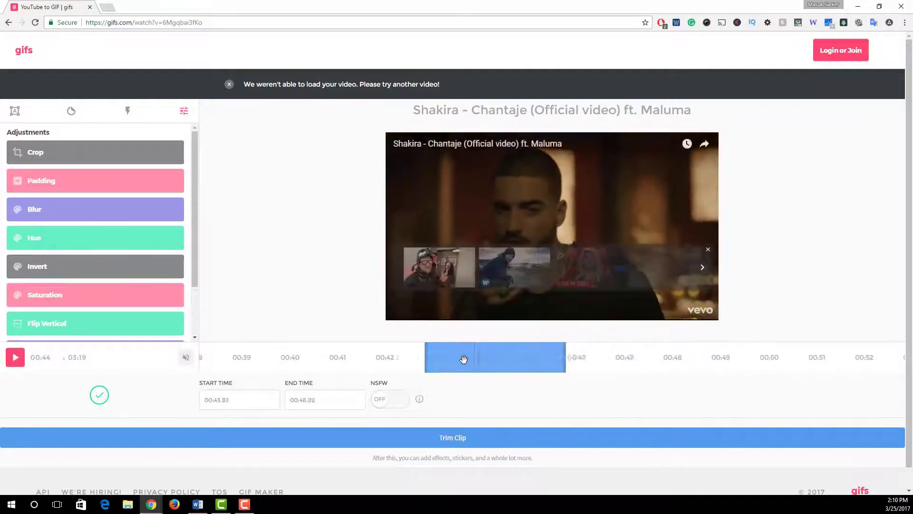
drag(463, 359, 579, 357)
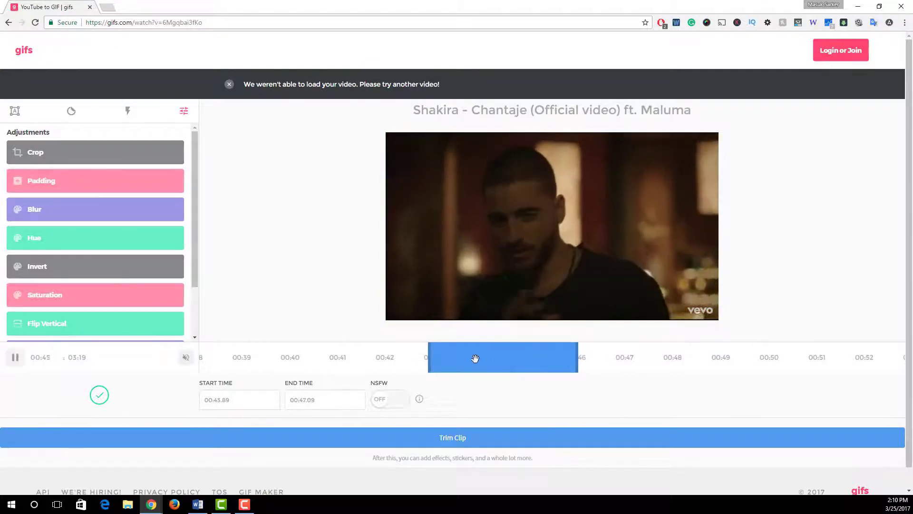
drag(449, 358, 426, 358)
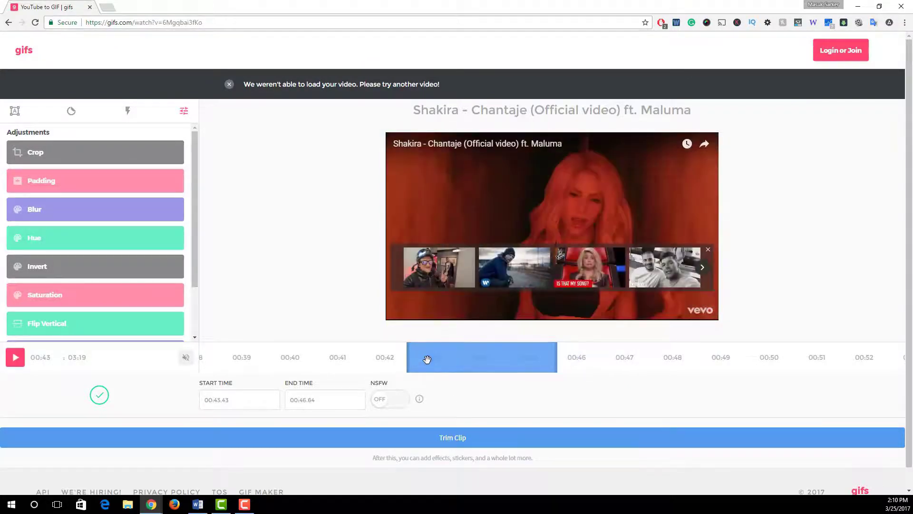
click(427, 359)
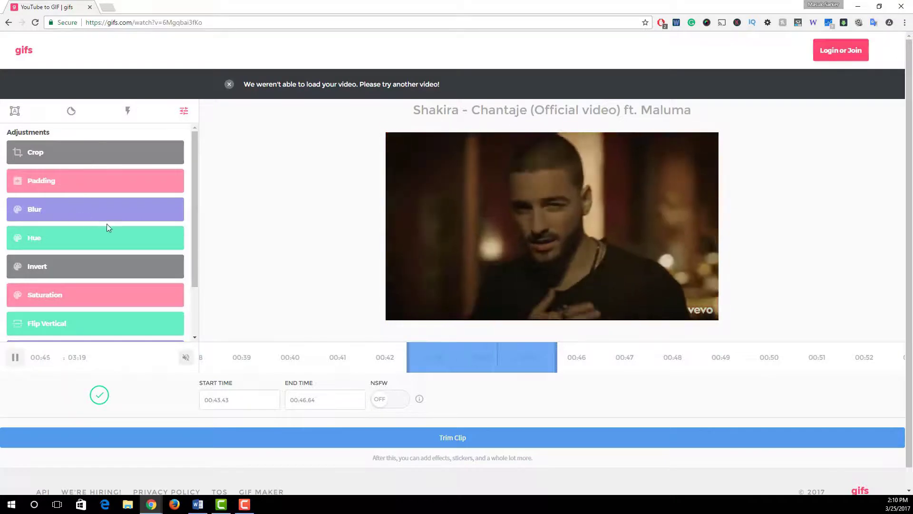
scroll(153, 272, down, 2)
scroll(155, 283, up, 2)
scroll(247, 281, up, 1)
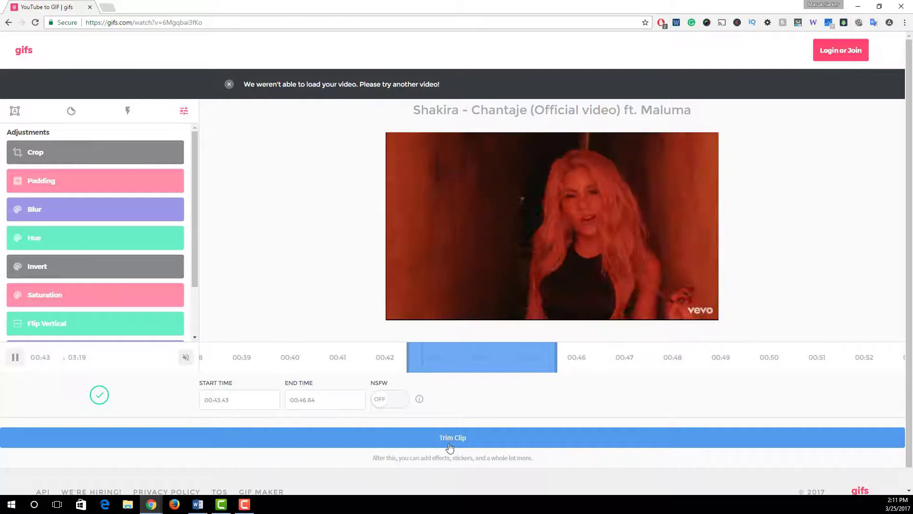
click(453, 440)
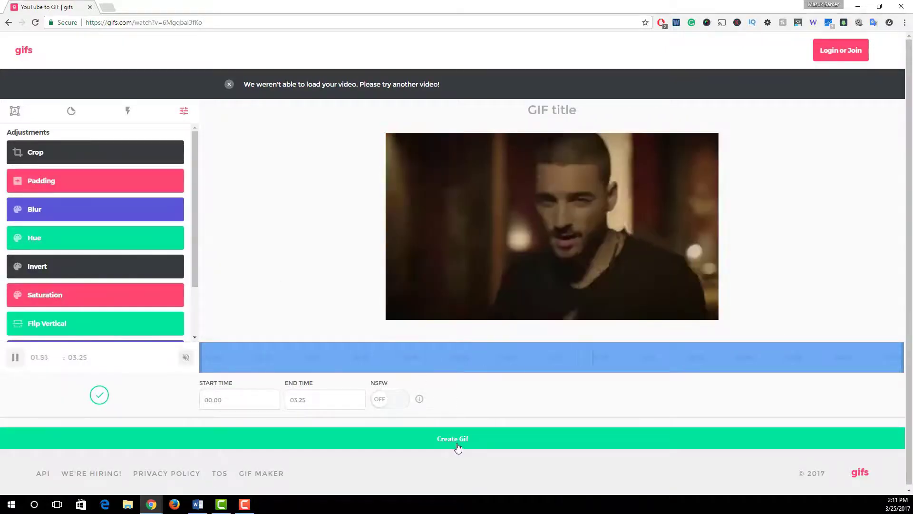
Create the animated GIF from the trimmed 00:43.43–00:46.64 Chantaje clip
click(458, 445)
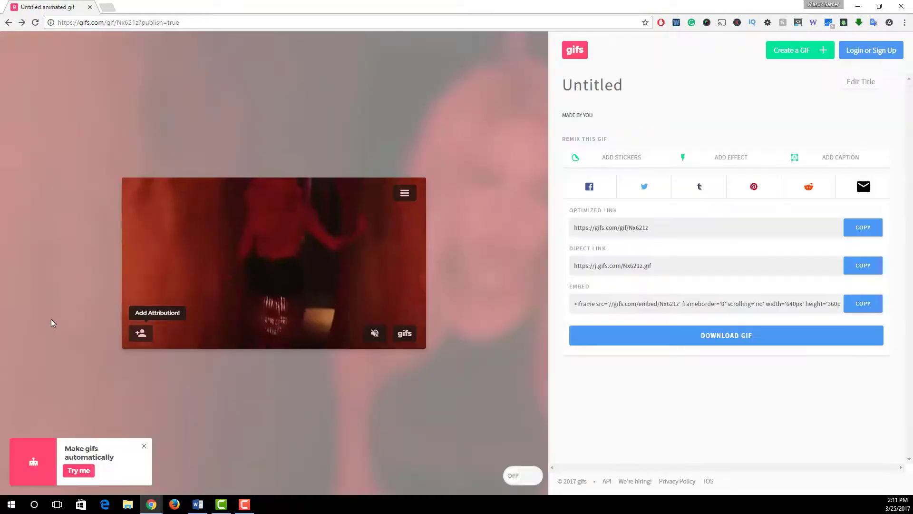